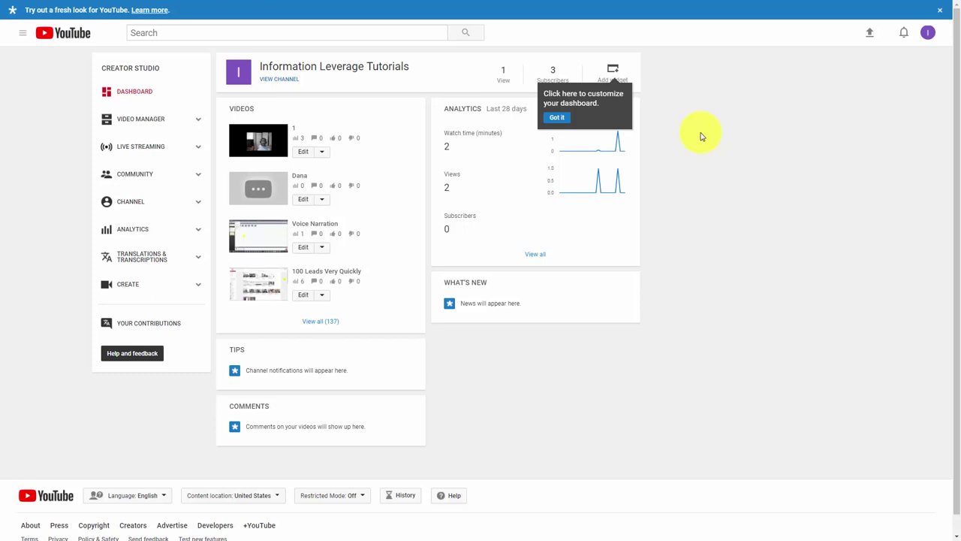
Step: Open the channel's Creator Studio dashboard with its recent videos list
left_click(140, 118)
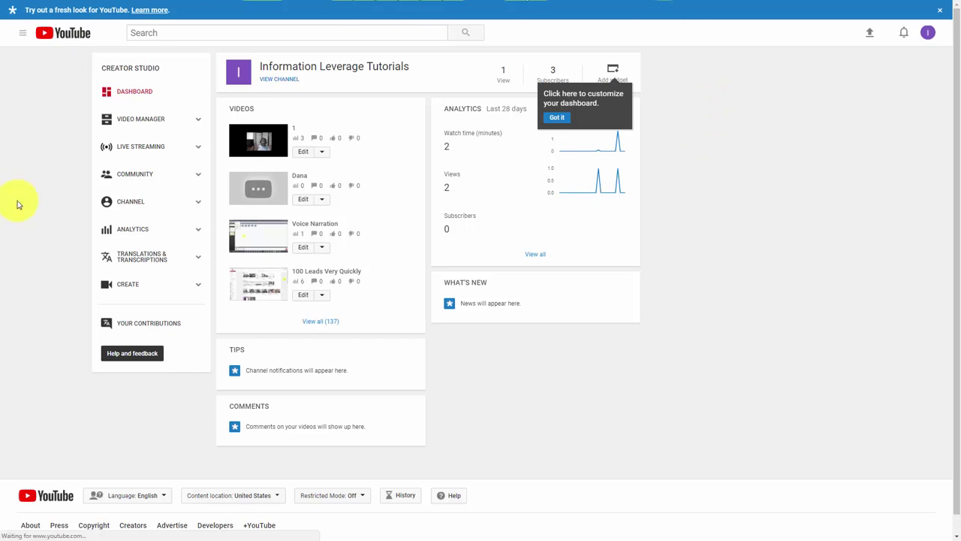
Step: Open 100 Leads Very Quickly's edit page and set its video language to English under Subtitles/CC
left_click(301, 294)
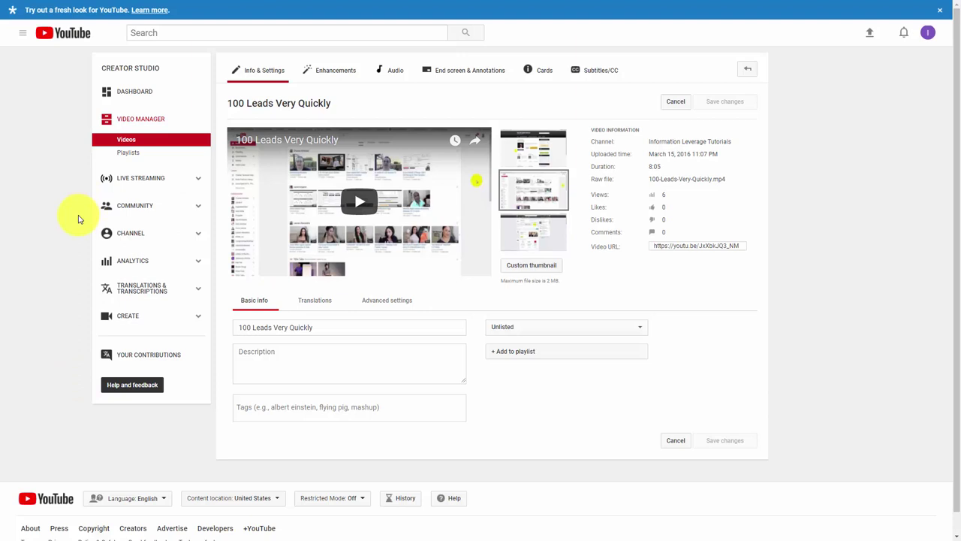
left_click(599, 75)
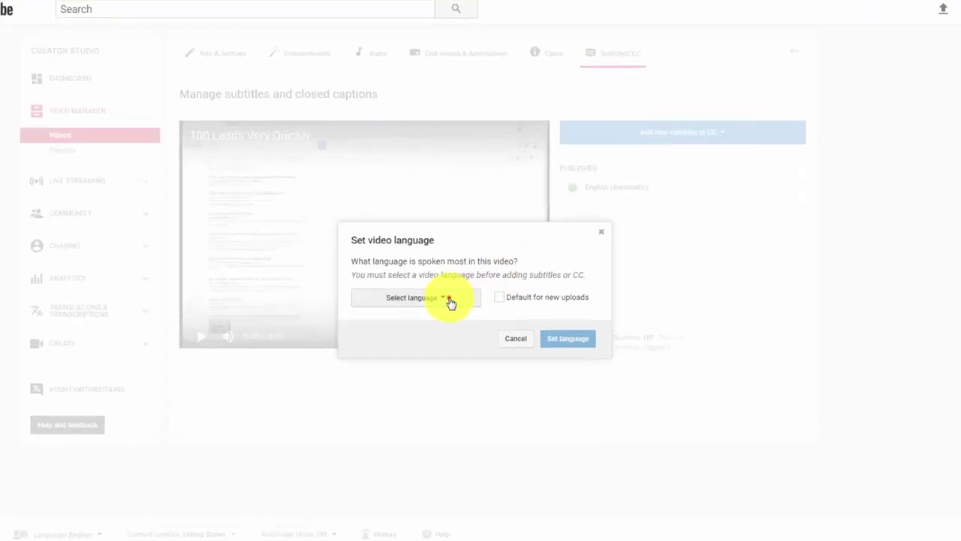
left_click(449, 301)
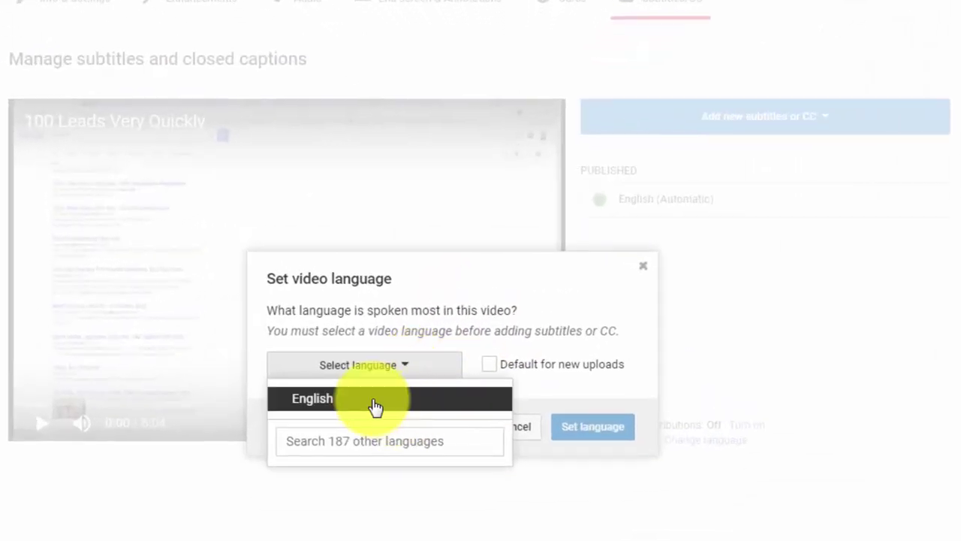
left_click(304, 399)
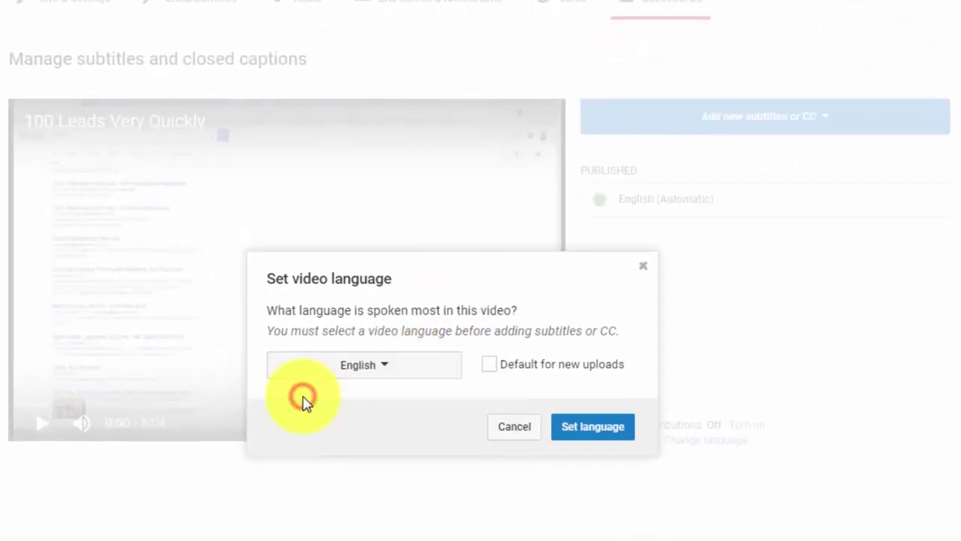
left_click(579, 433)
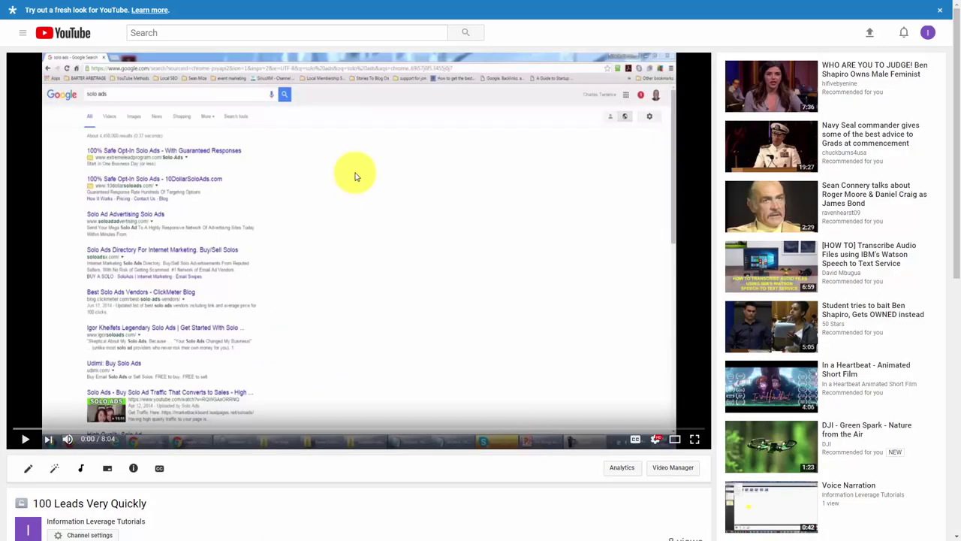
Step: Show the video's Transcript panel and switch it to English (Automatic Captions)
scroll(348, 192, "down", 3)
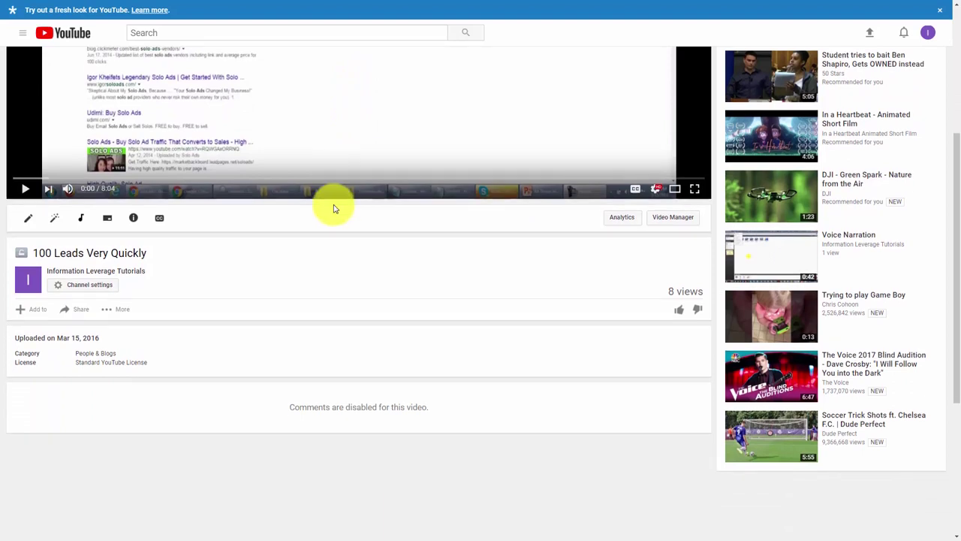
left_click(122, 310)
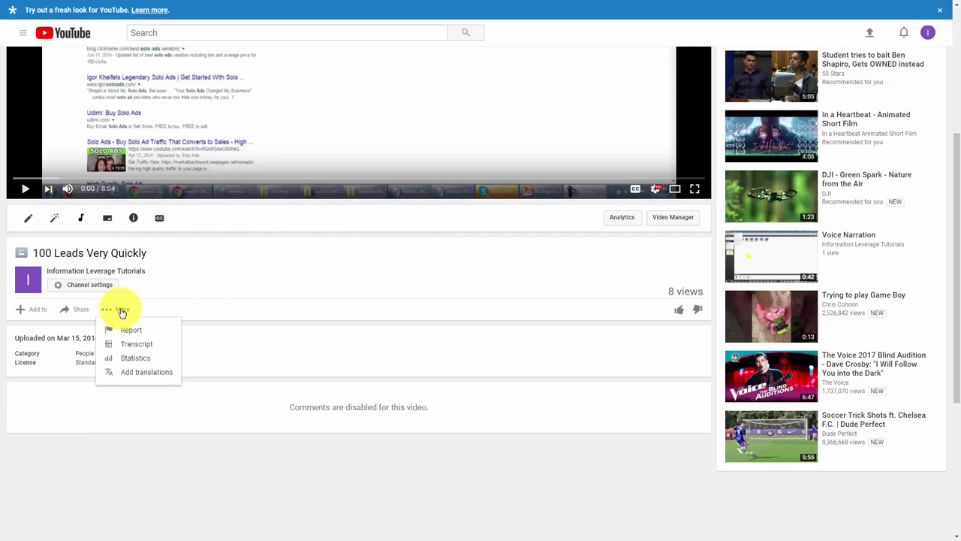
left_click(130, 345)
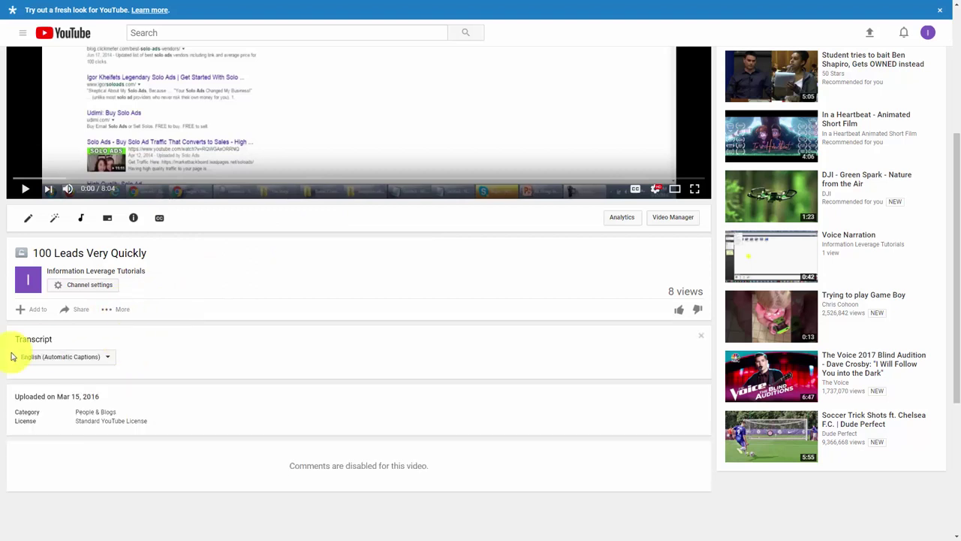
left_click(61, 365)
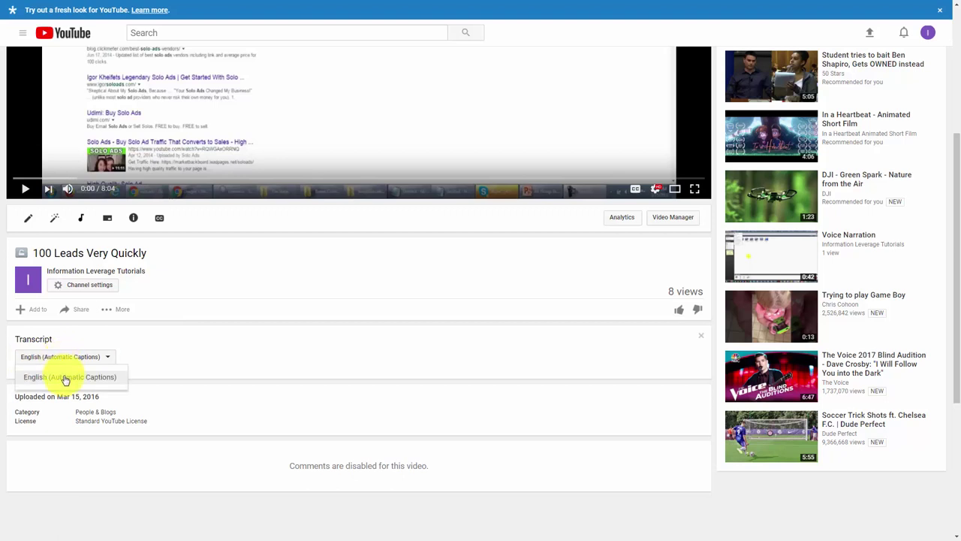
left_click(65, 379)
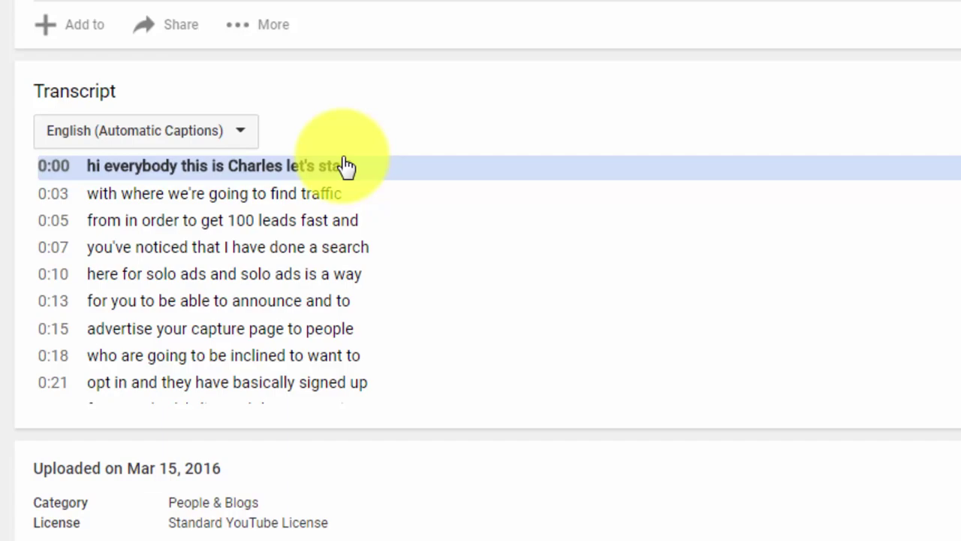
Step: Select the whole transcript from the first line down to the upload date and copy it
left_click(344, 167)
left_click_drag(344, 172, 355, 477)
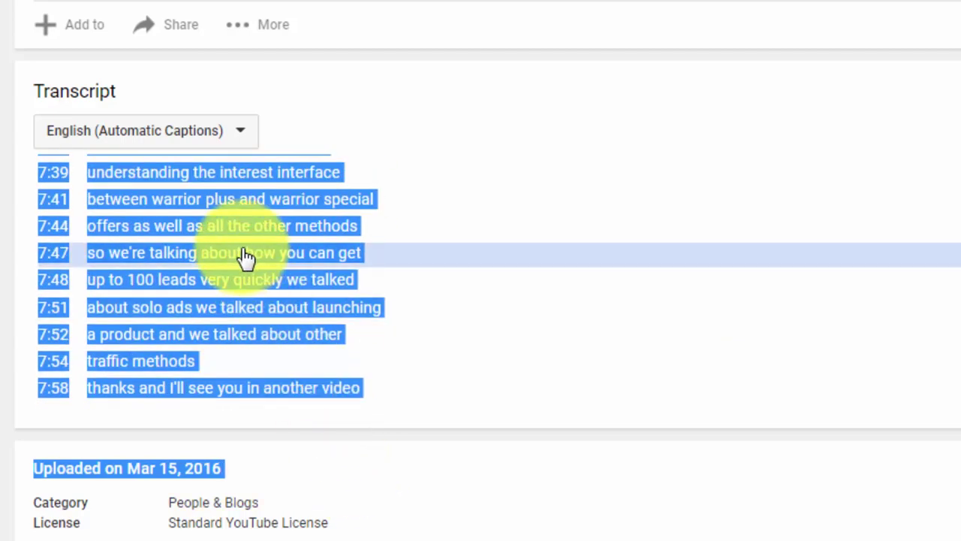
right_click(242, 252)
left_click(279, 267)
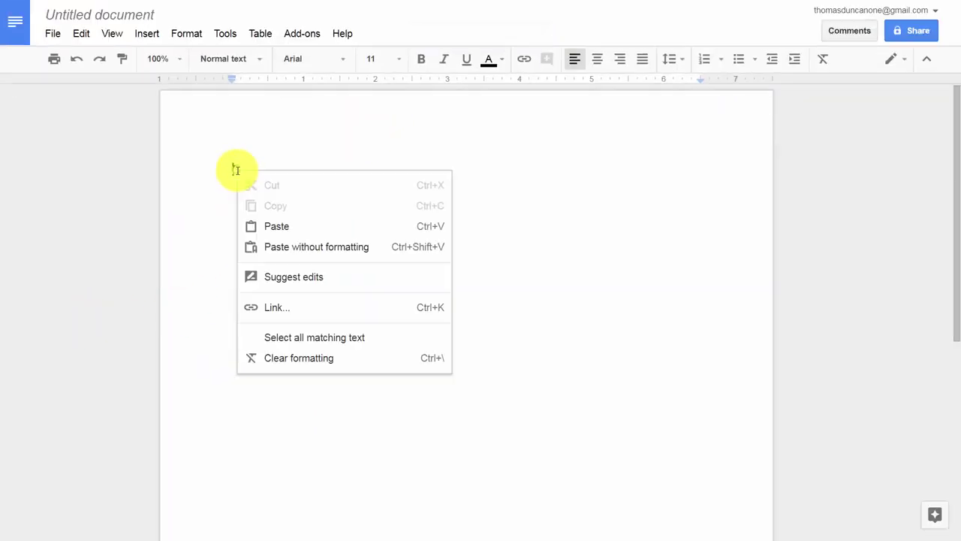
Step: Paste the transcript into the blank Google Doc and return to the top with Ctrl+Home
left_click(264, 225)
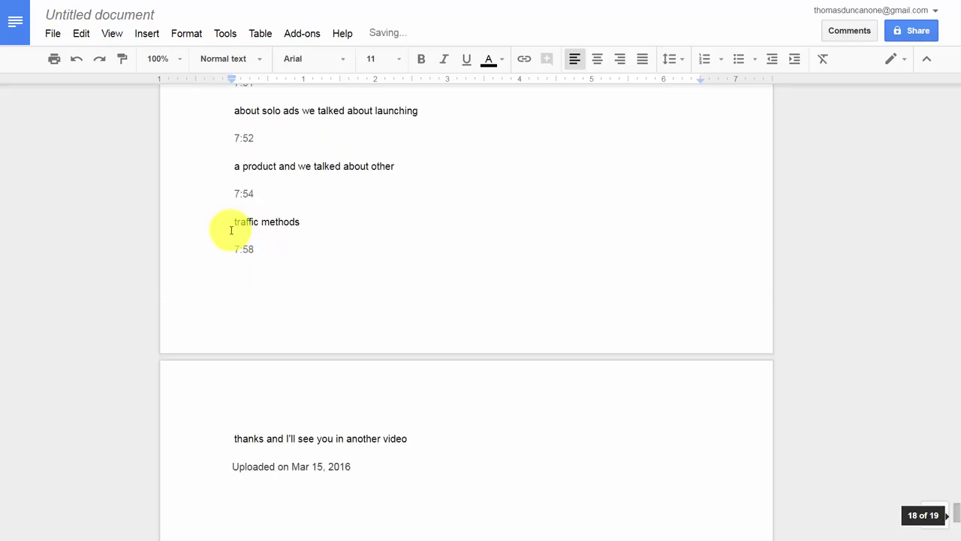
key("ctrl+Home")
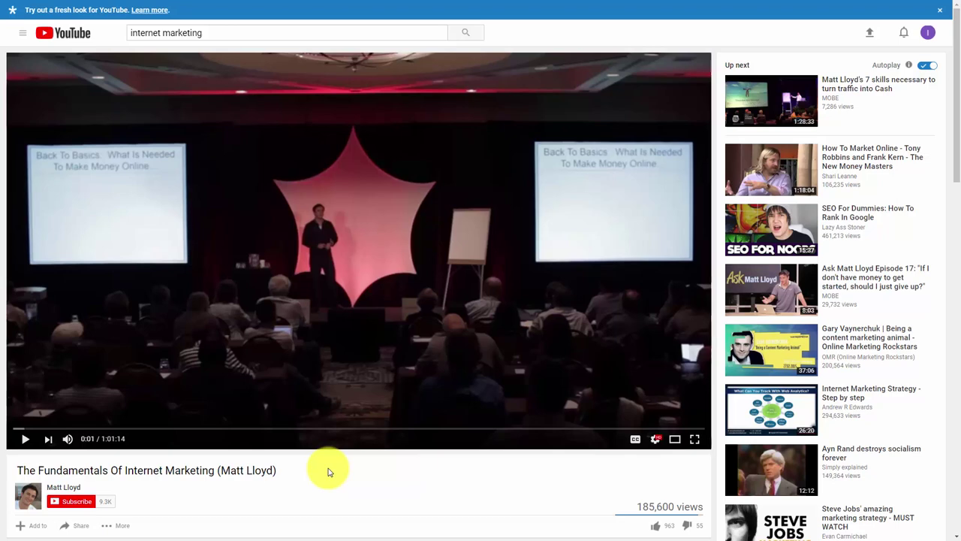
Step: Load the English (Automatic Captions) transcript and select its lines from 0:00 downward
scroll(328, 472, "down", 1)
scroll(328, 472, "down", 2)
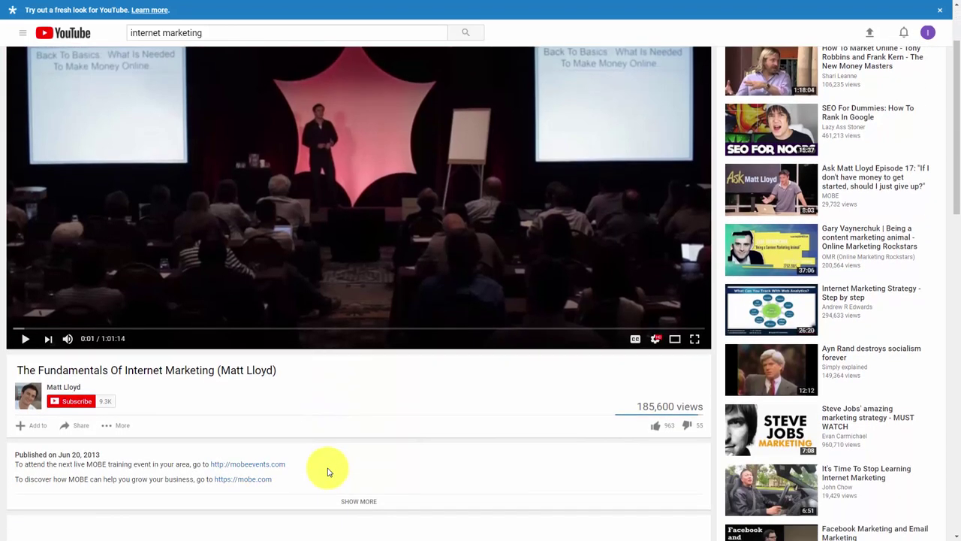
left_click(106, 426)
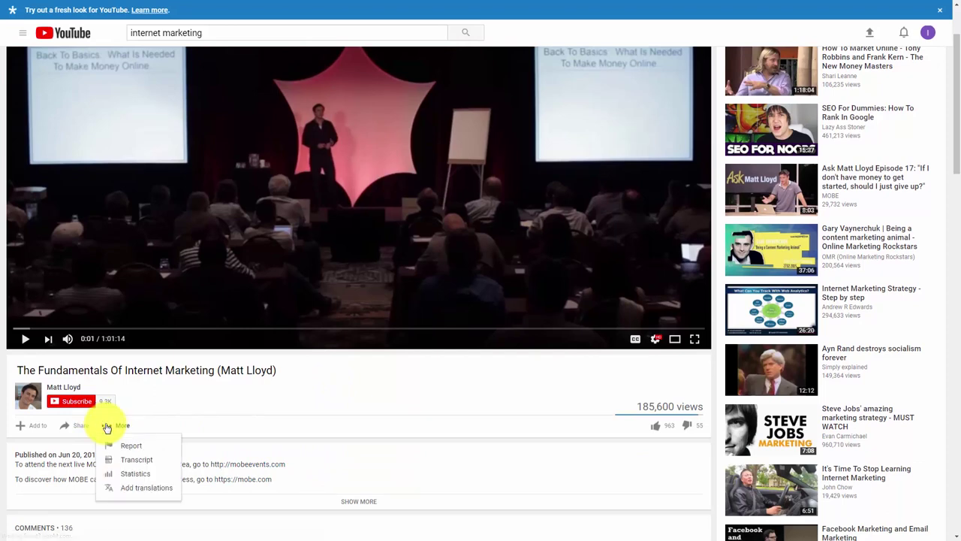
left_click(136, 464)
scroll(133, 460, "down", 2)
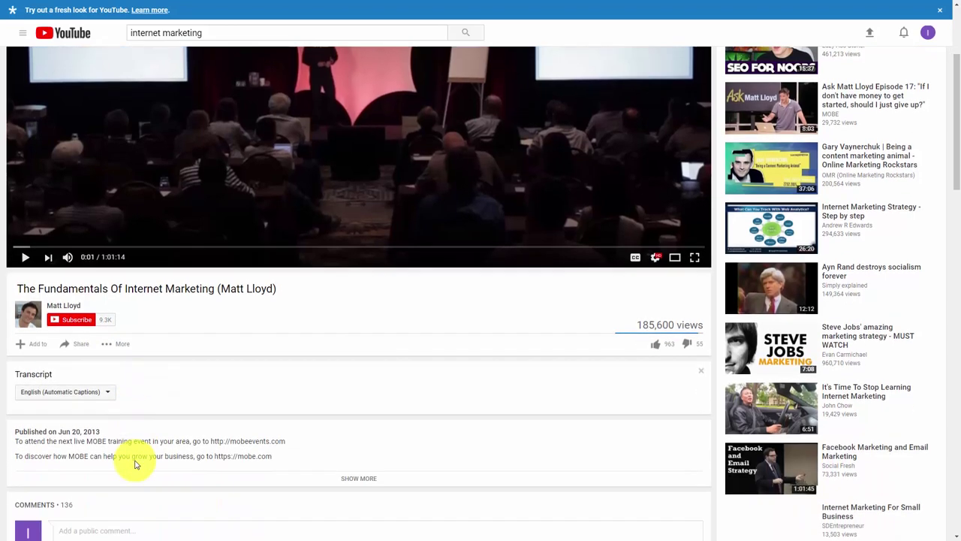
left_click(106, 376)
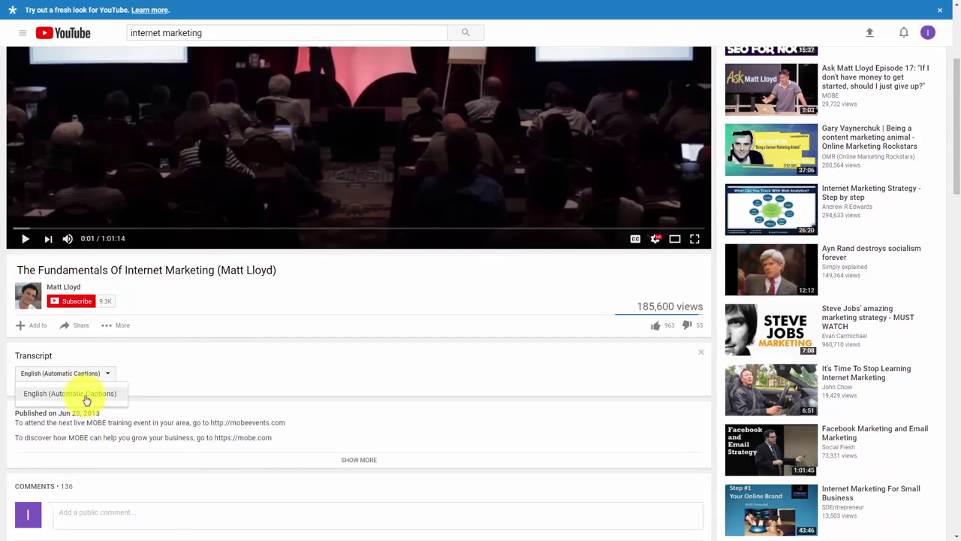
left_click(86, 400)
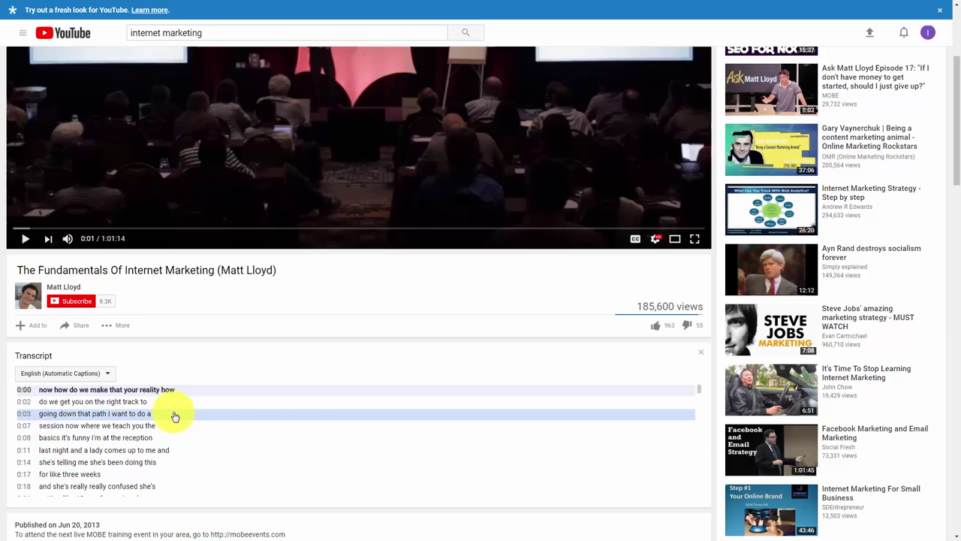
left_click(15, 391)
left_click_drag(15, 392, 47, 521)
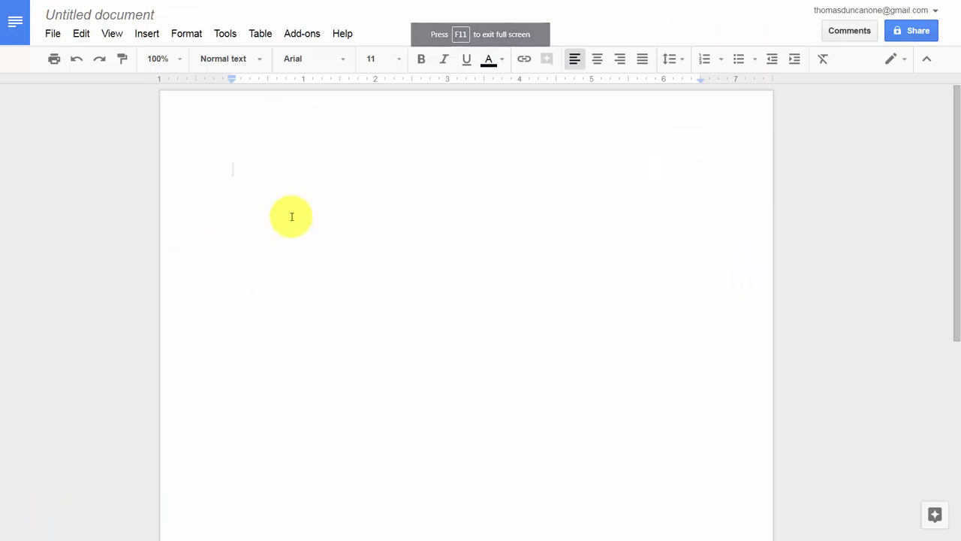
Step: Paste the copied transcript into the empty document with Ctrl+V and scroll back up through it
right_click(243, 181)
left_click(292, 242)
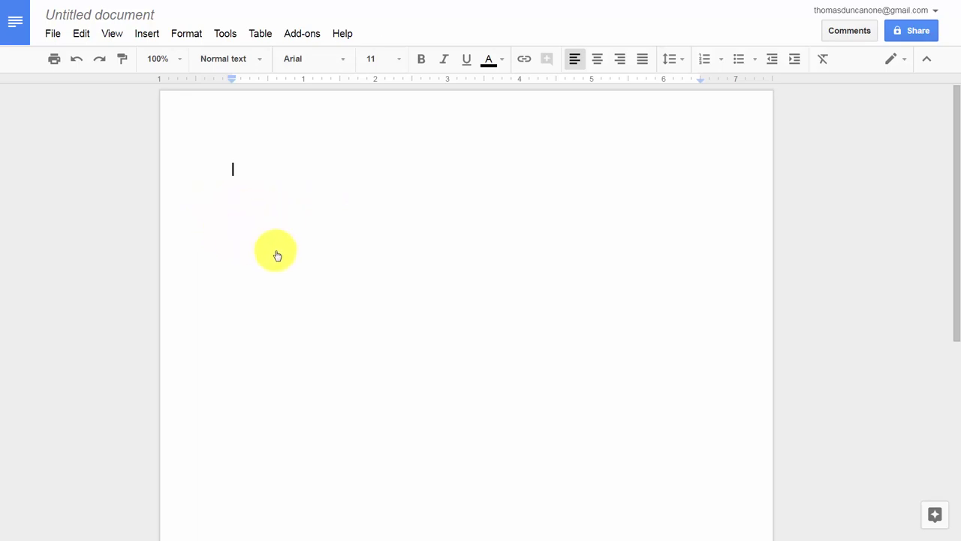
key("ctrl+v")
scroll(277, 253, "up", 2)
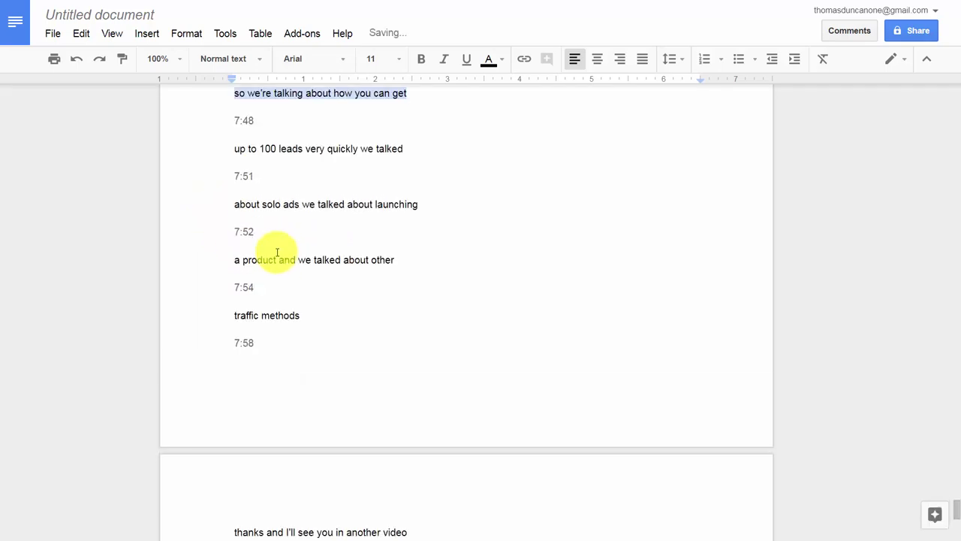
scroll(278, 253, "up", 10)
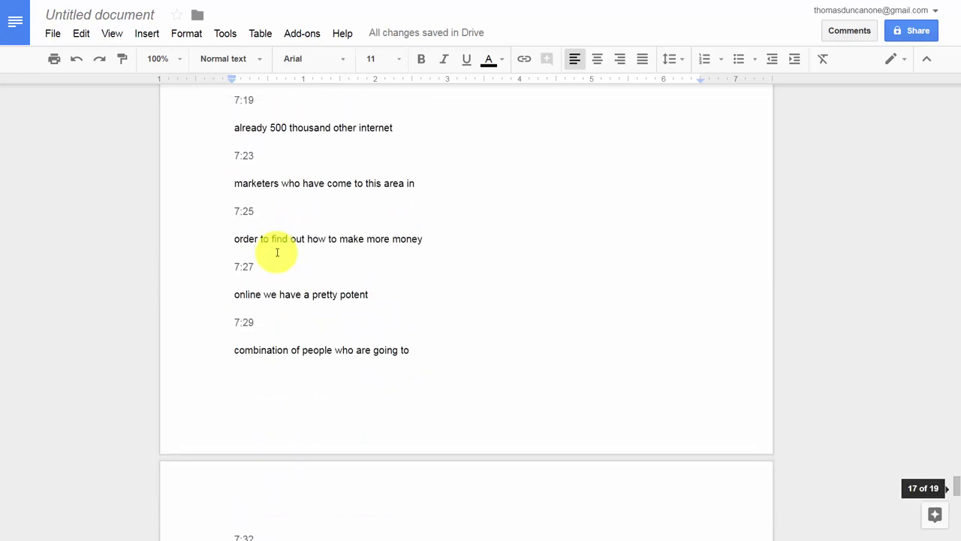